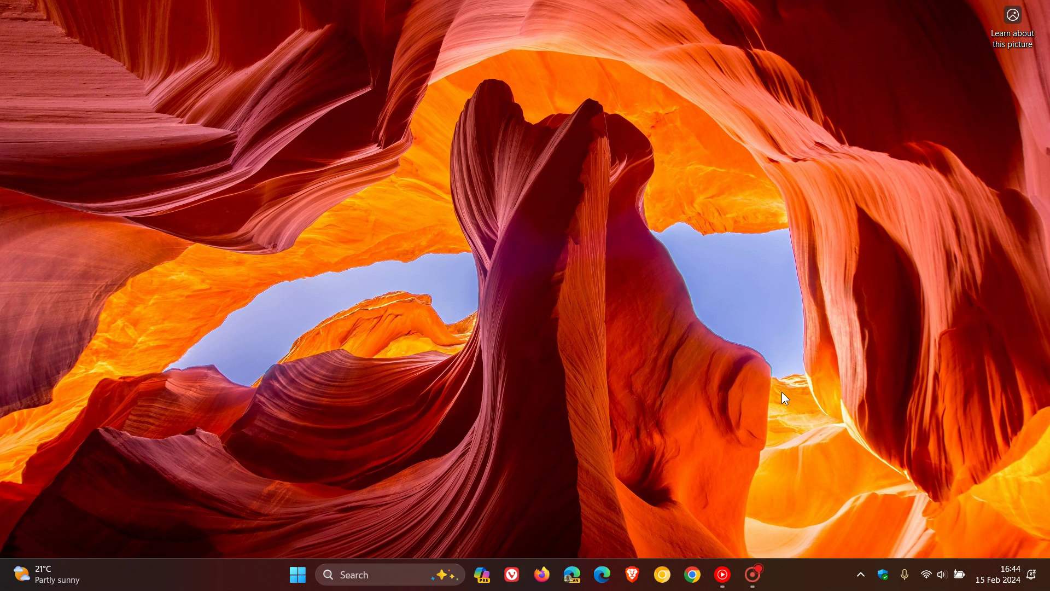
Open Settings to Windows Update › Update history, showing KB5034765 installed 14 Feb 2024, then minimize Settings
click(304, 567)
click(672, 530)
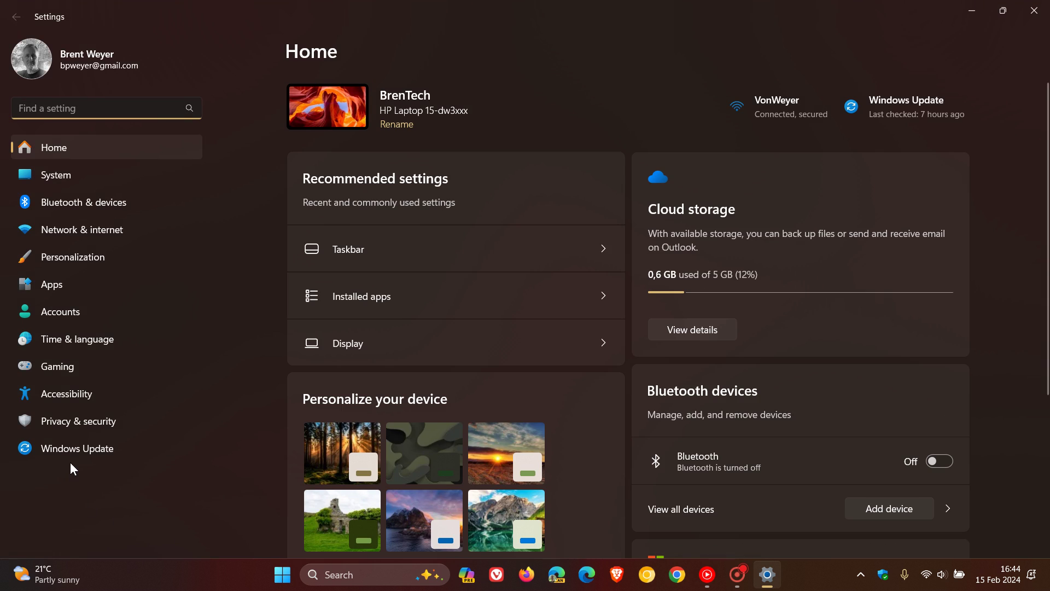
click(73, 451)
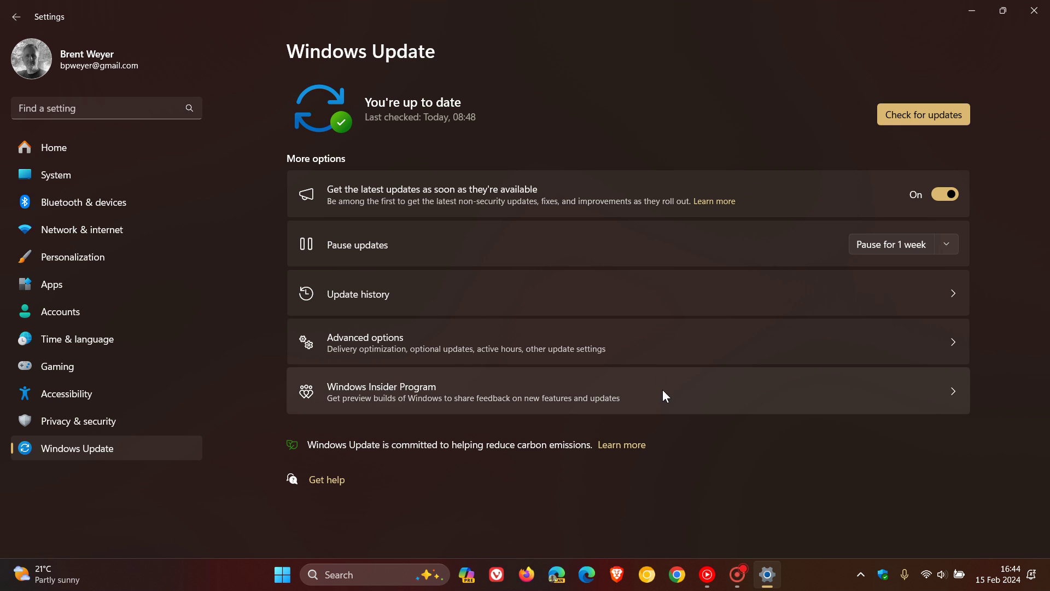
click(619, 304)
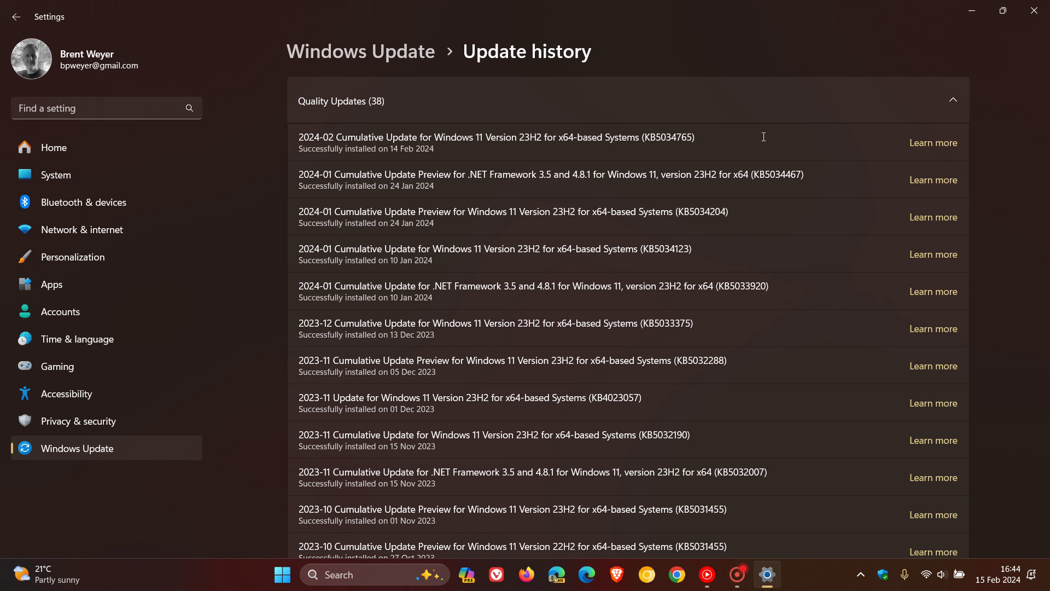
click(970, 11)
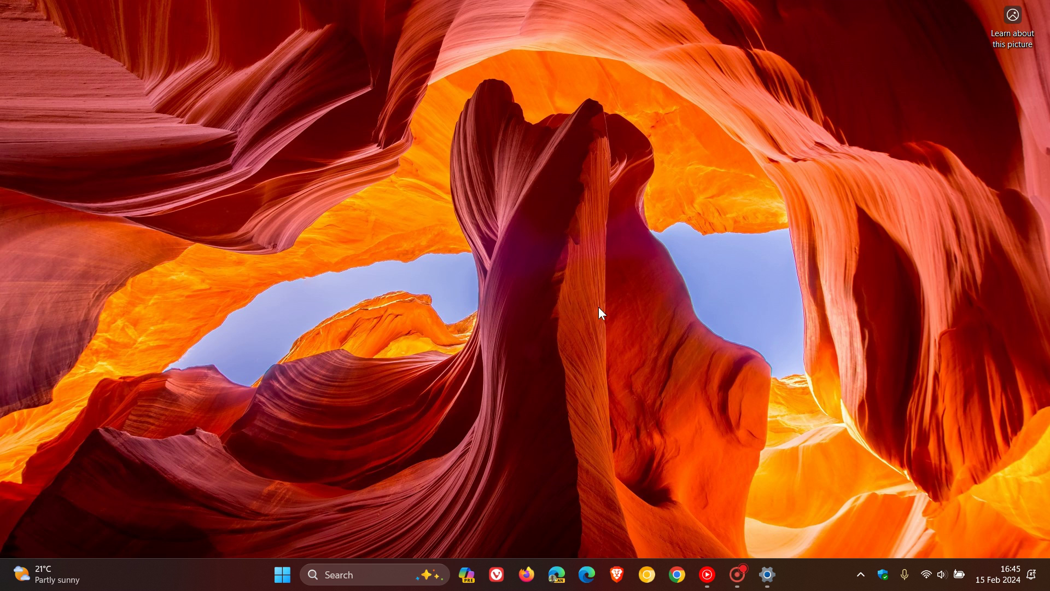
click(283, 574)
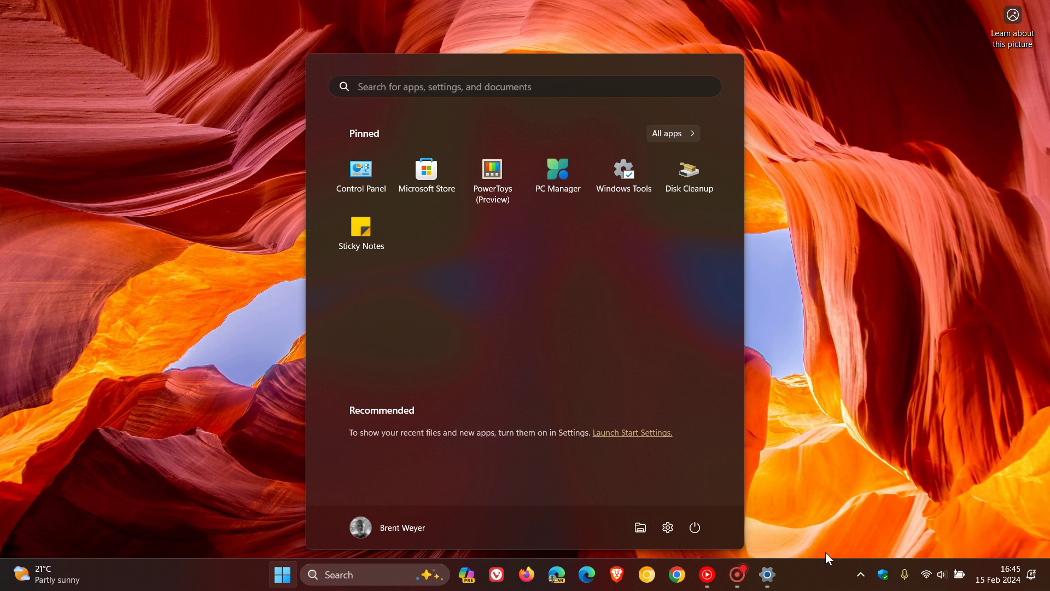
click(827, 583)
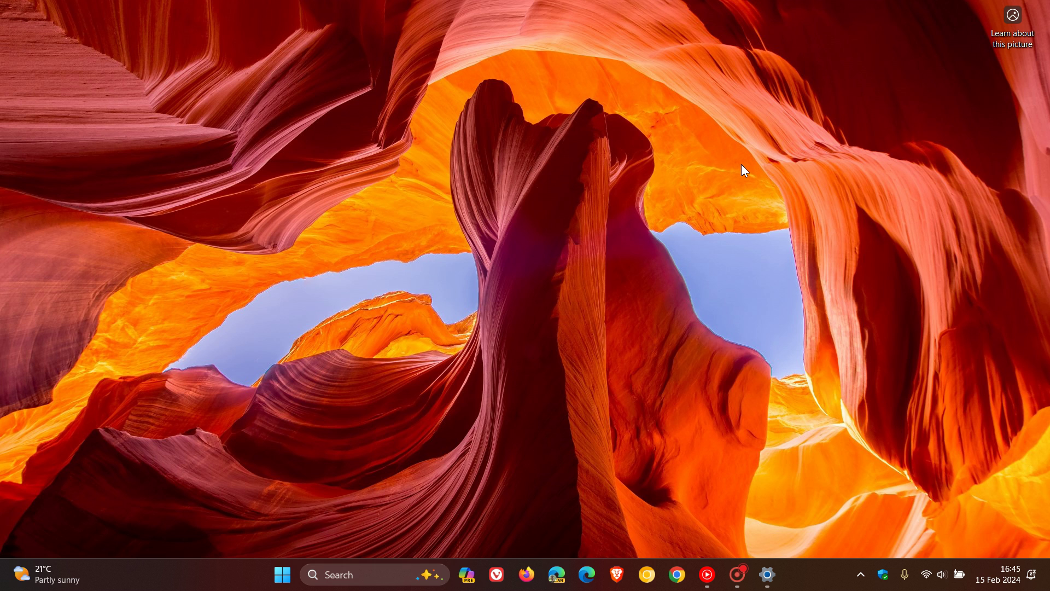
click(767, 575)
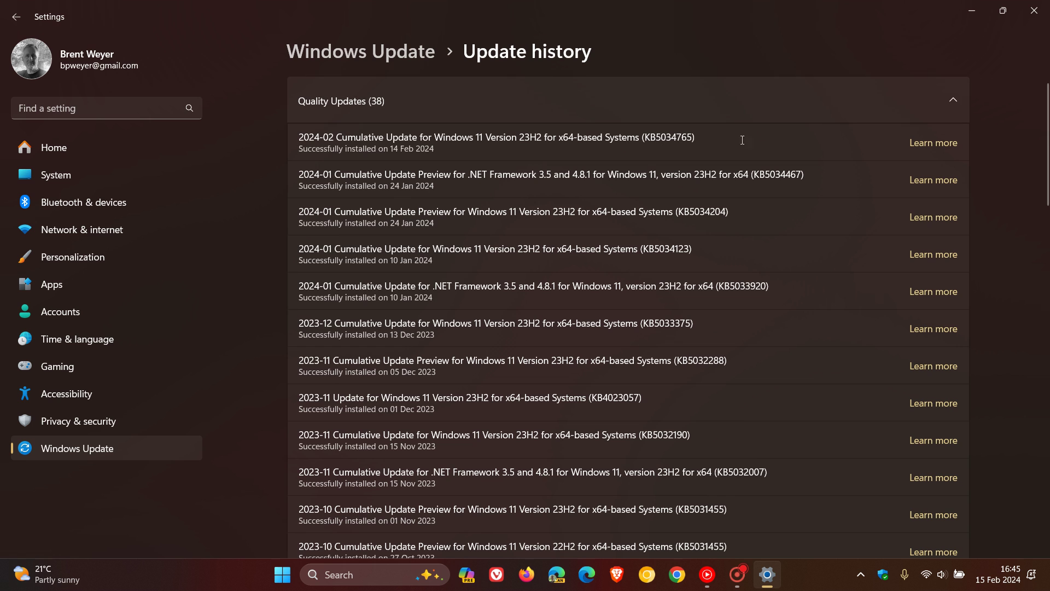
click(967, 17)
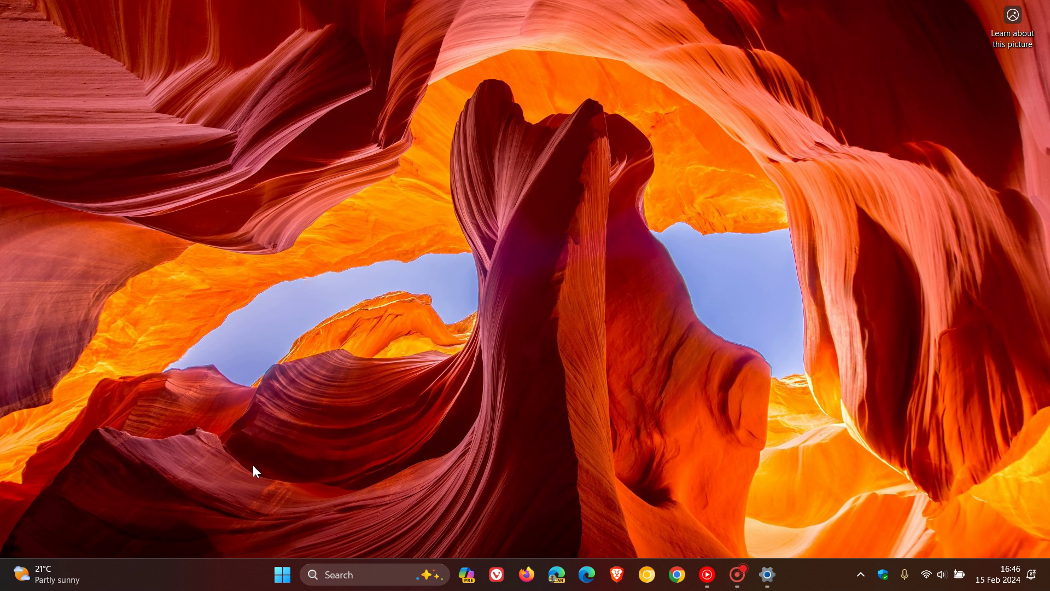
click(284, 574)
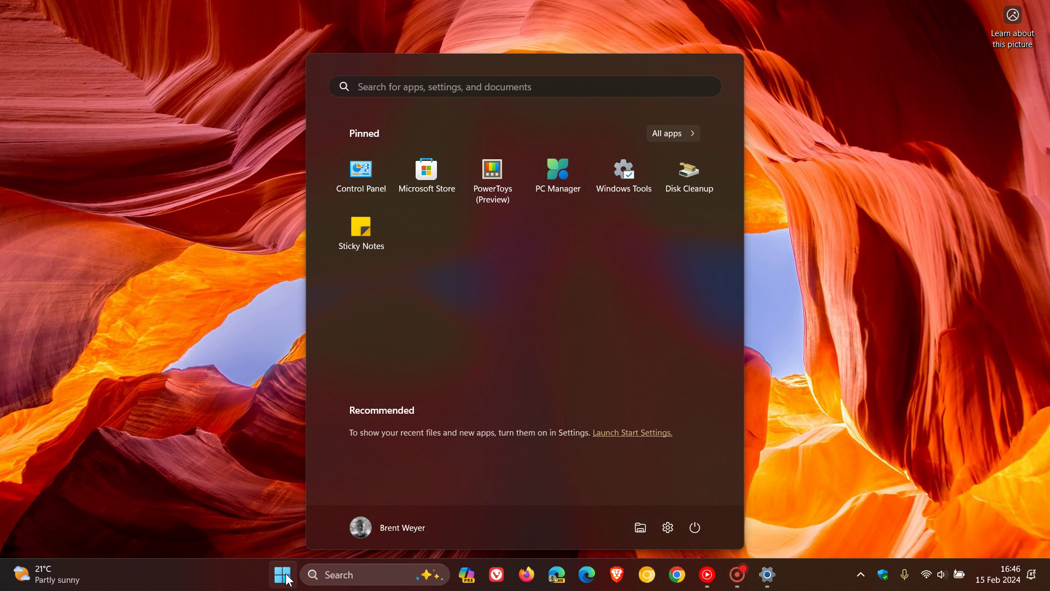
click(283, 574)
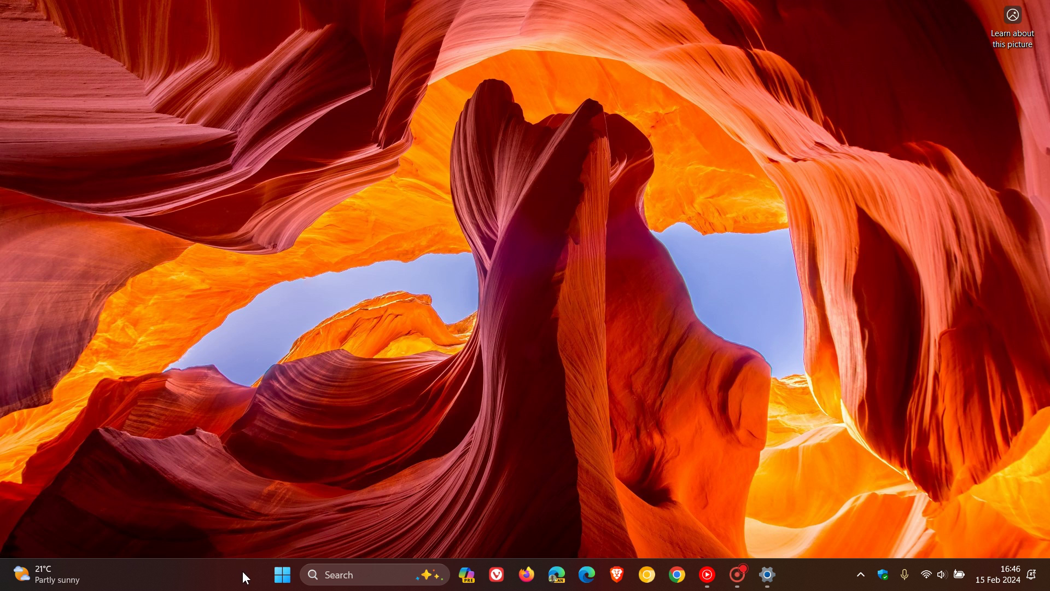
Launch Task Manager from the taskbar menu and scroll the Processes list down to Windows Explorer
right_click(246, 585)
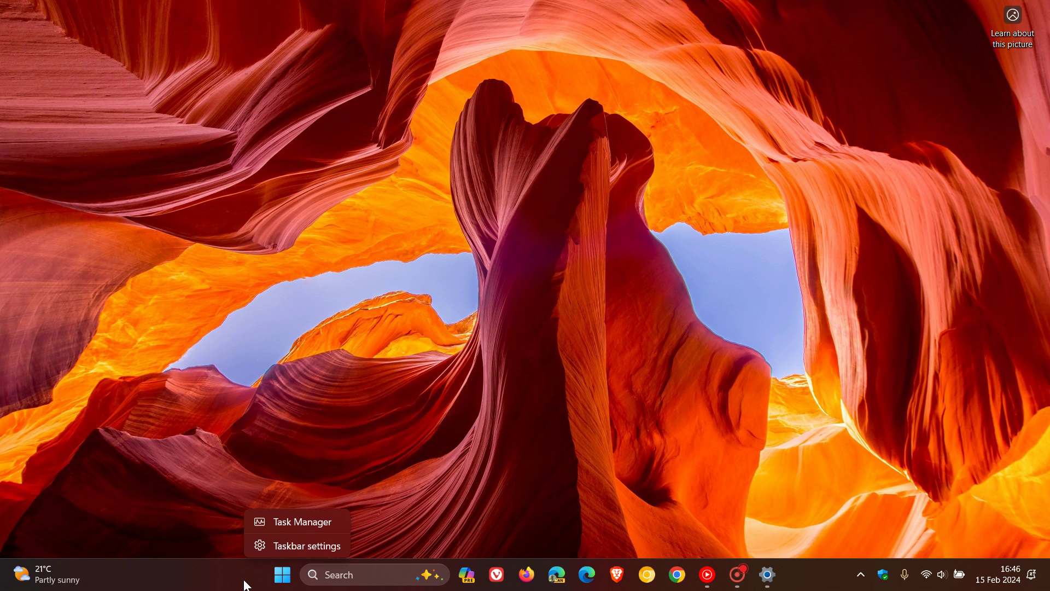
click(295, 518)
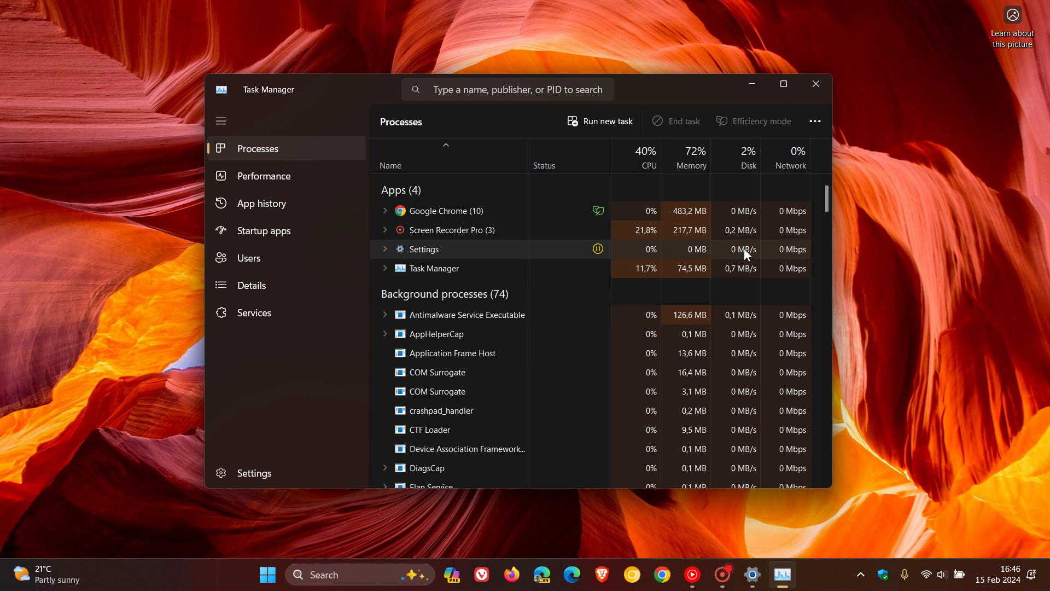
scroll(589, 290, down, 5)
scroll(587, 290, down, 8)
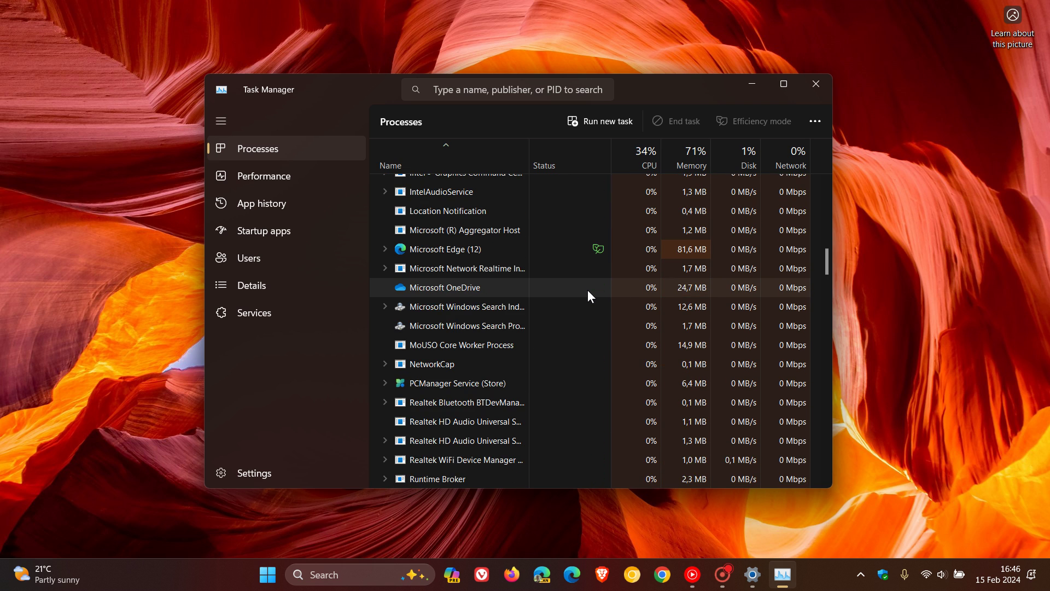
scroll(588, 290, down, 8)
scroll(587, 290, down, 10)
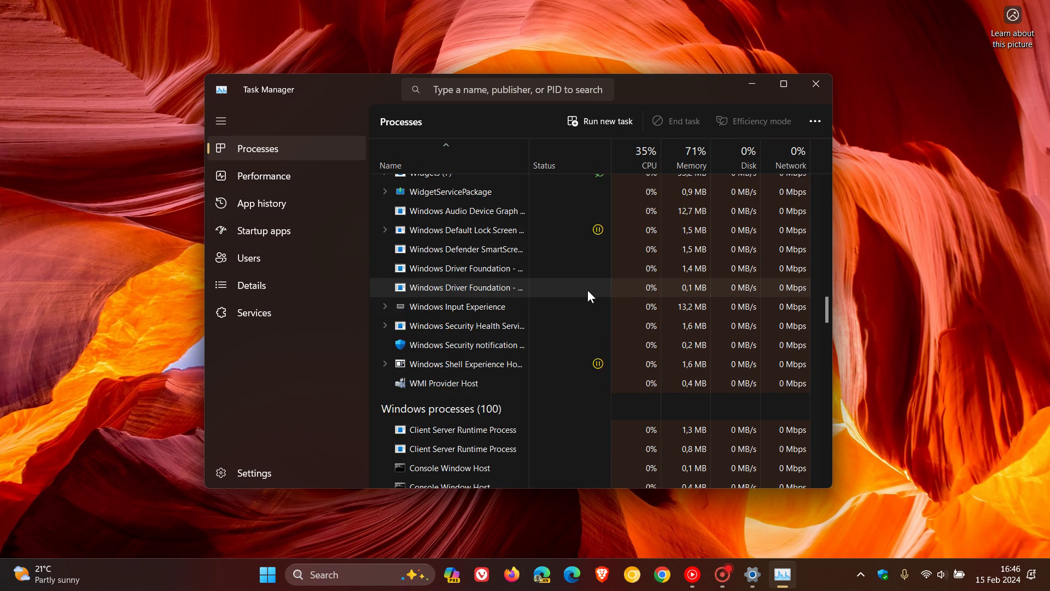
scroll(588, 296, down, 10)
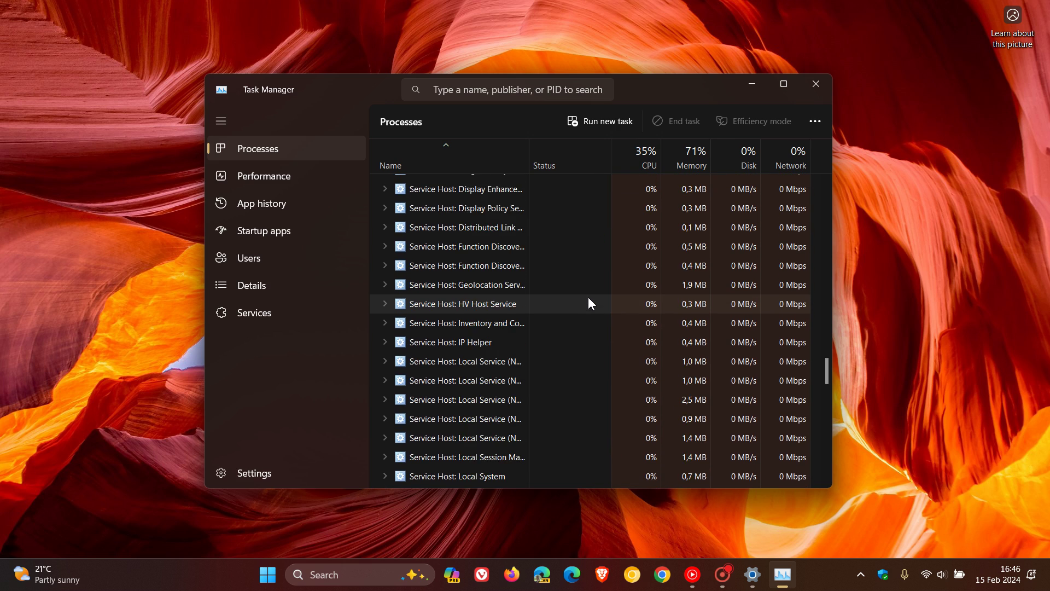
scroll(588, 298, down, 9)
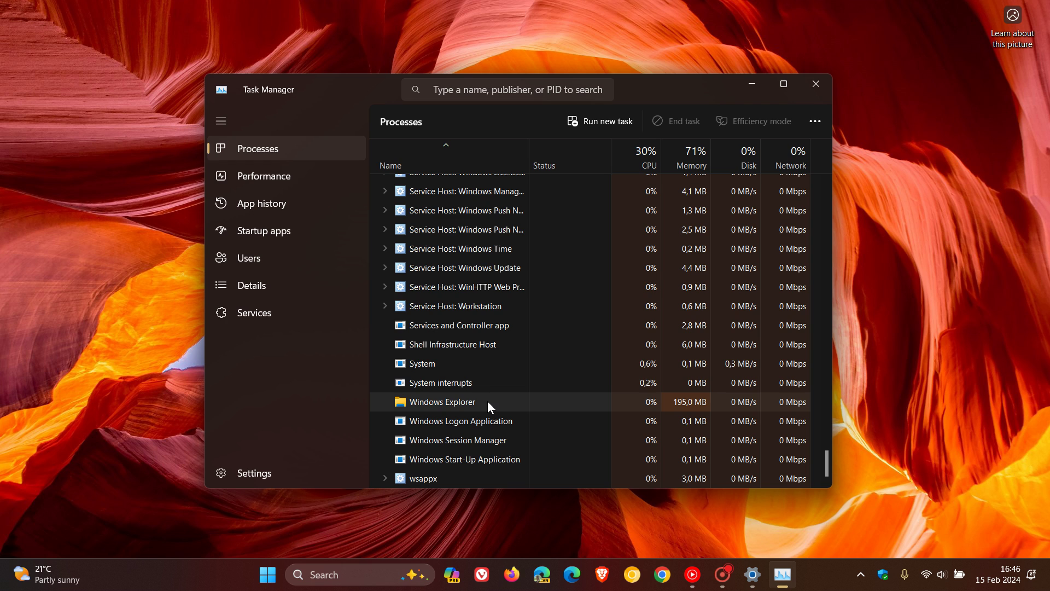
Restart the Windows Explorer process from its context menu, then close Task Manager
right_click(487, 402)
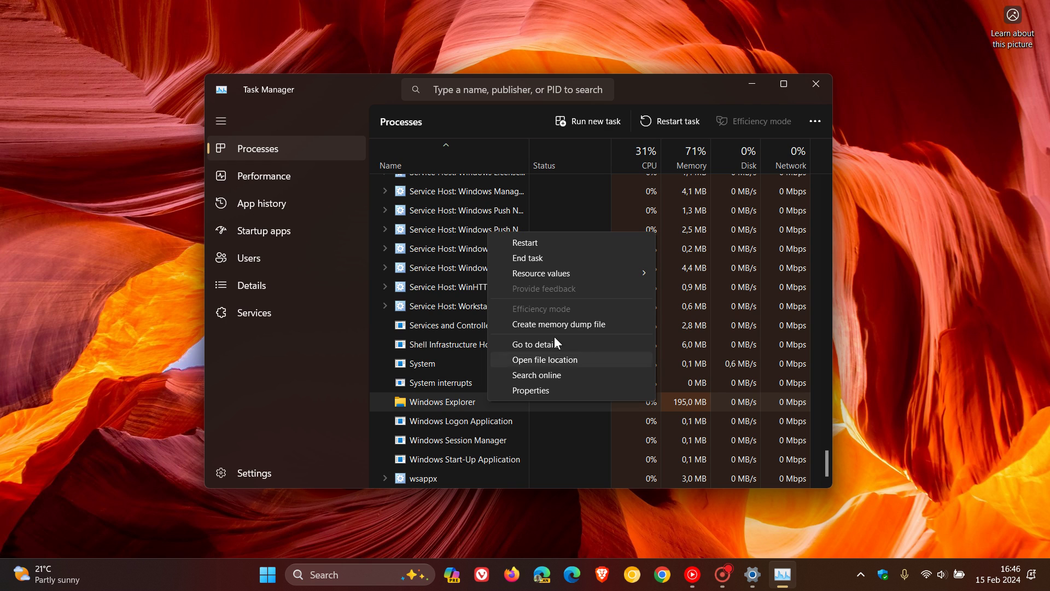
click(940, 270)
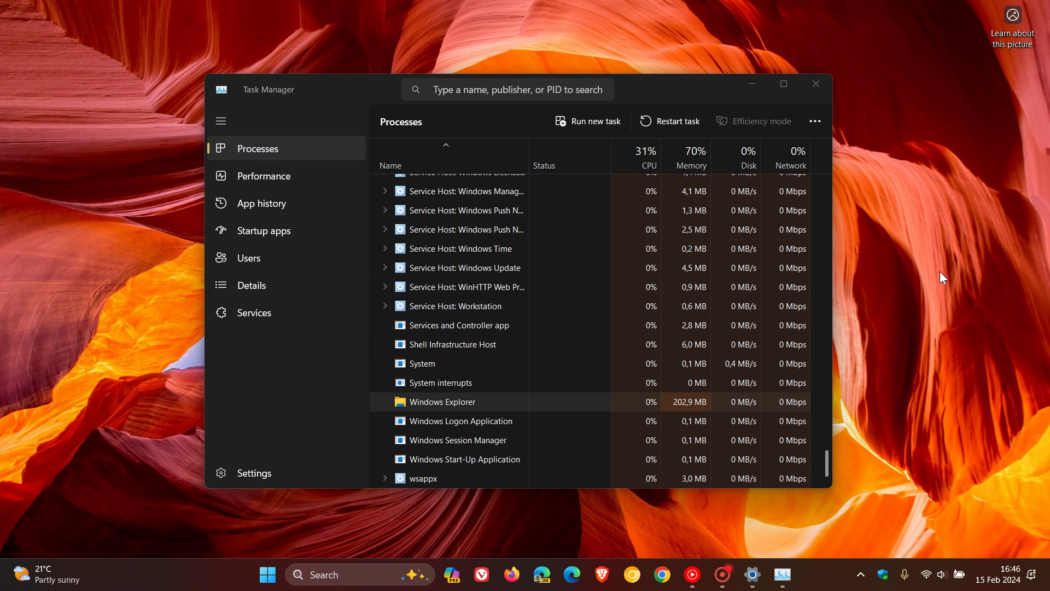
click(809, 90)
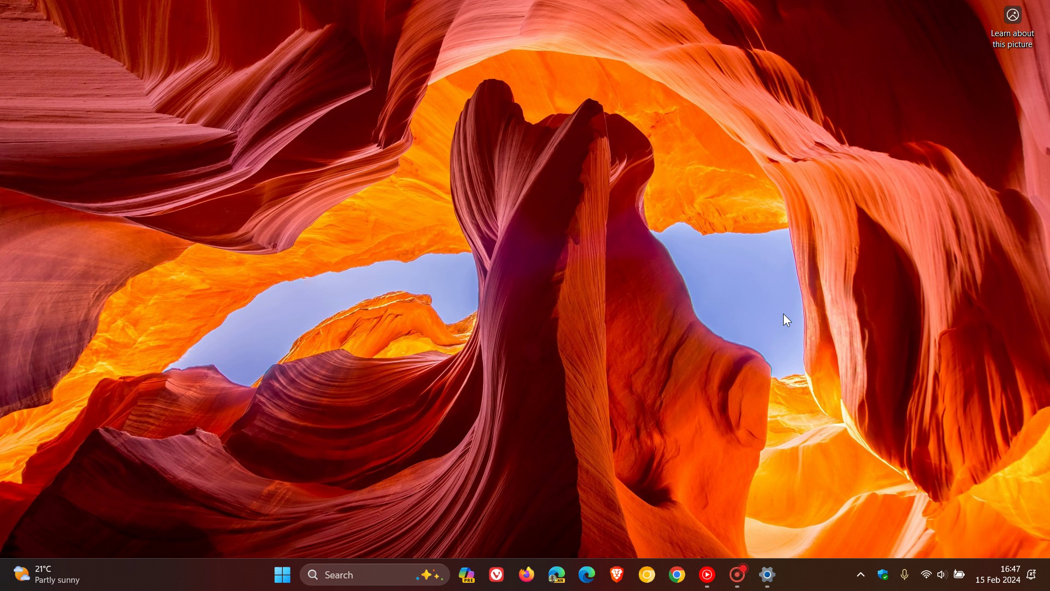
Restore Settings and view Uninstall updates listing KB5034467 and KB5034765, then minimize Settings
click(767, 574)
click(615, 99)
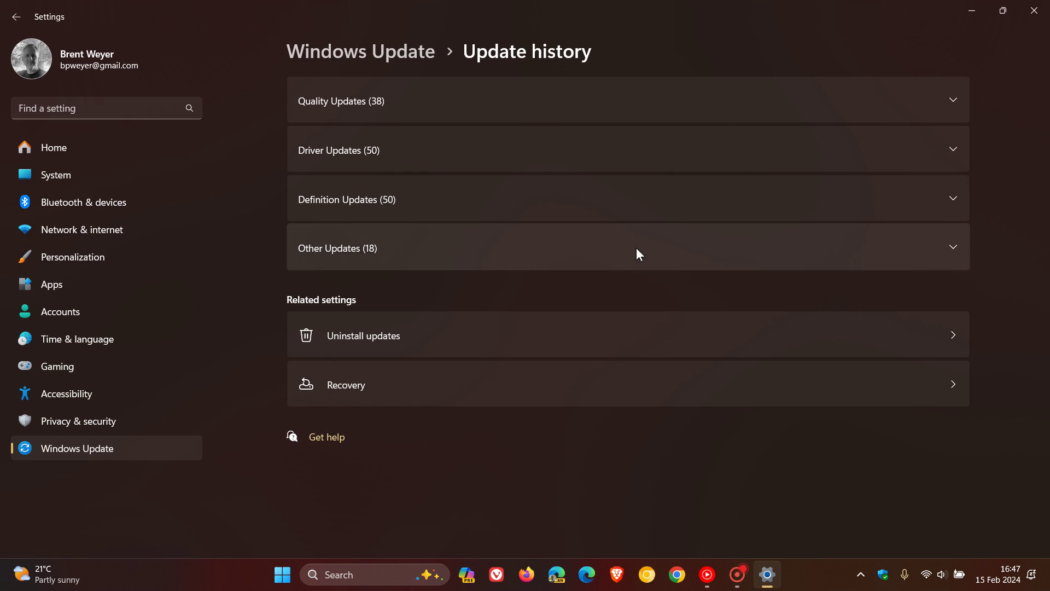
click(606, 345)
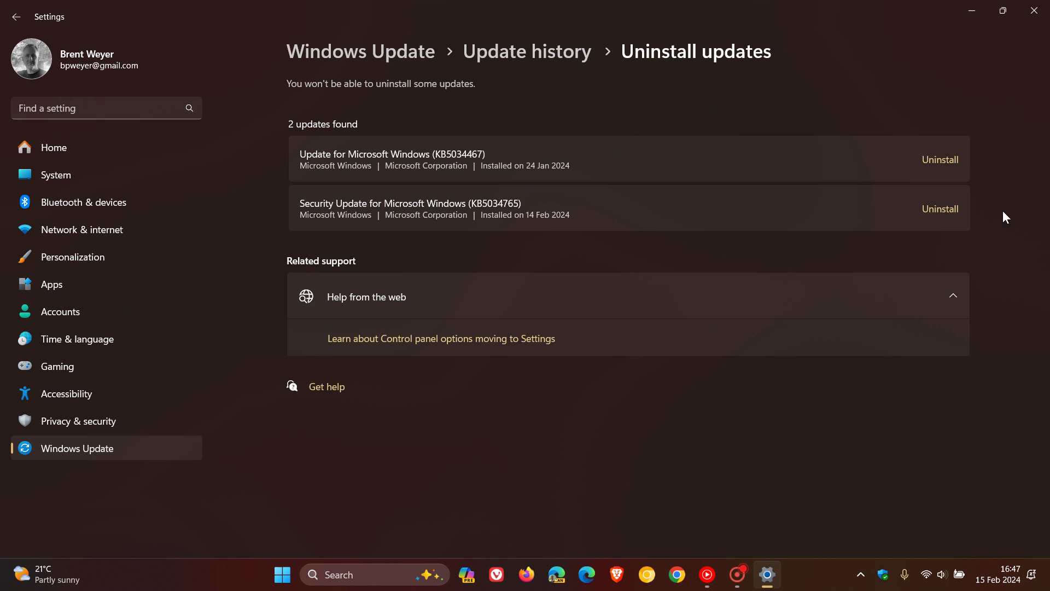
click(972, 11)
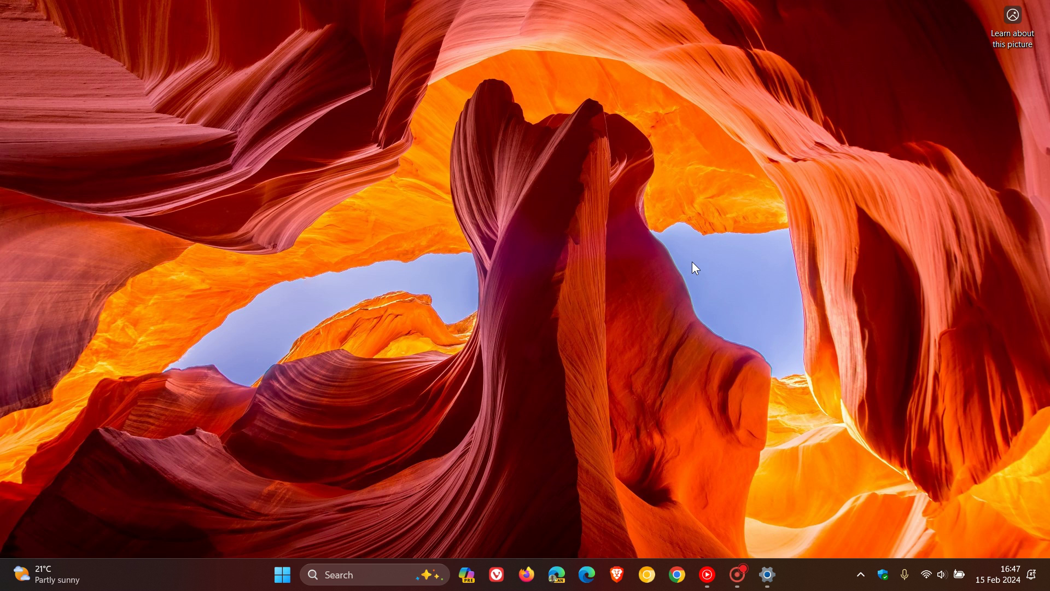
Restore Settings and go back via Windows Update to Update history, with KB5034765 listed first
click(769, 575)
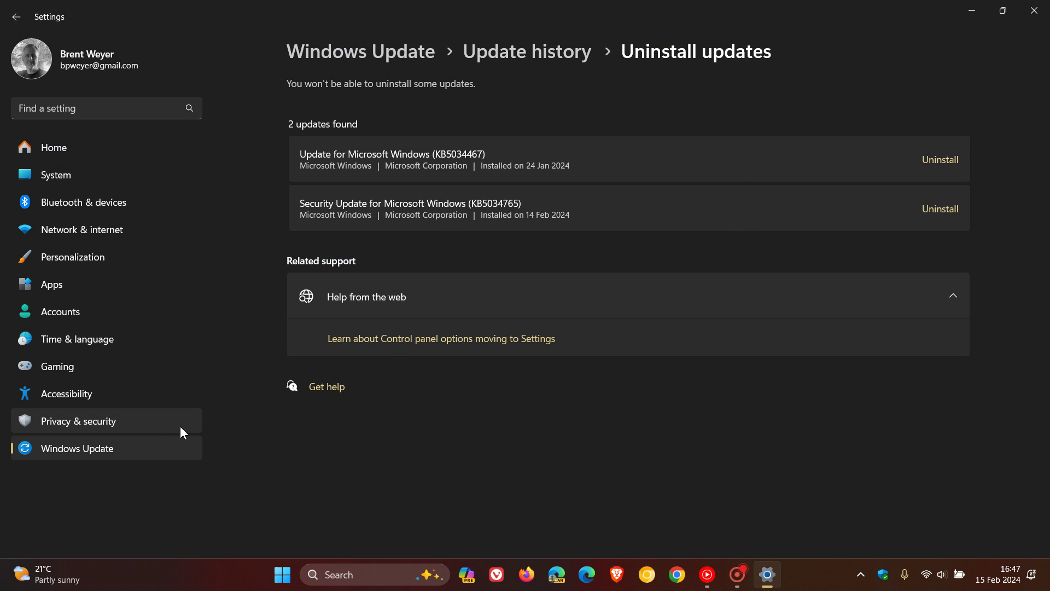
click(129, 456)
click(659, 287)
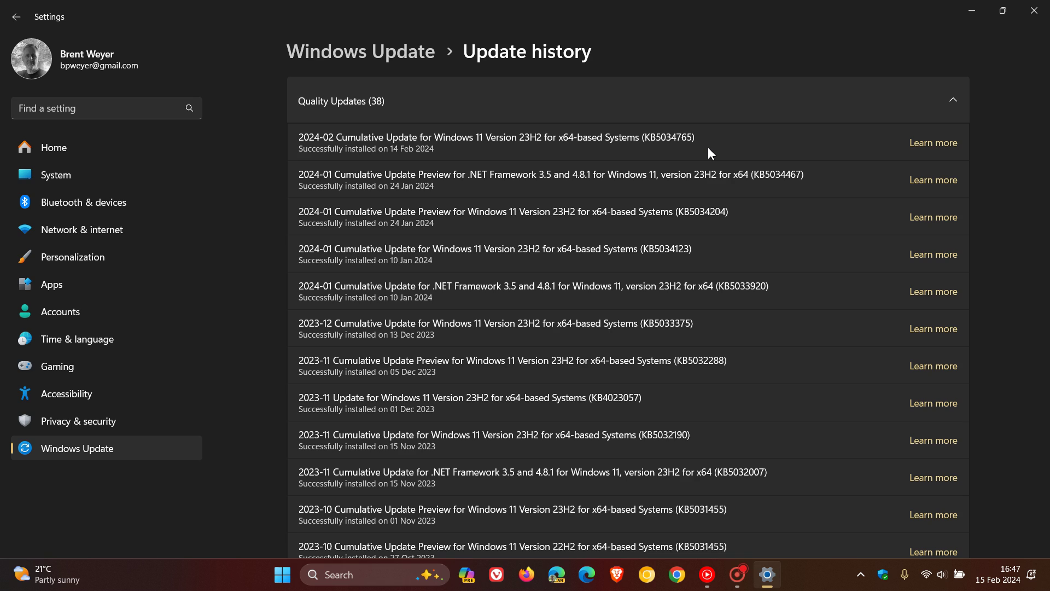
click(970, 17)
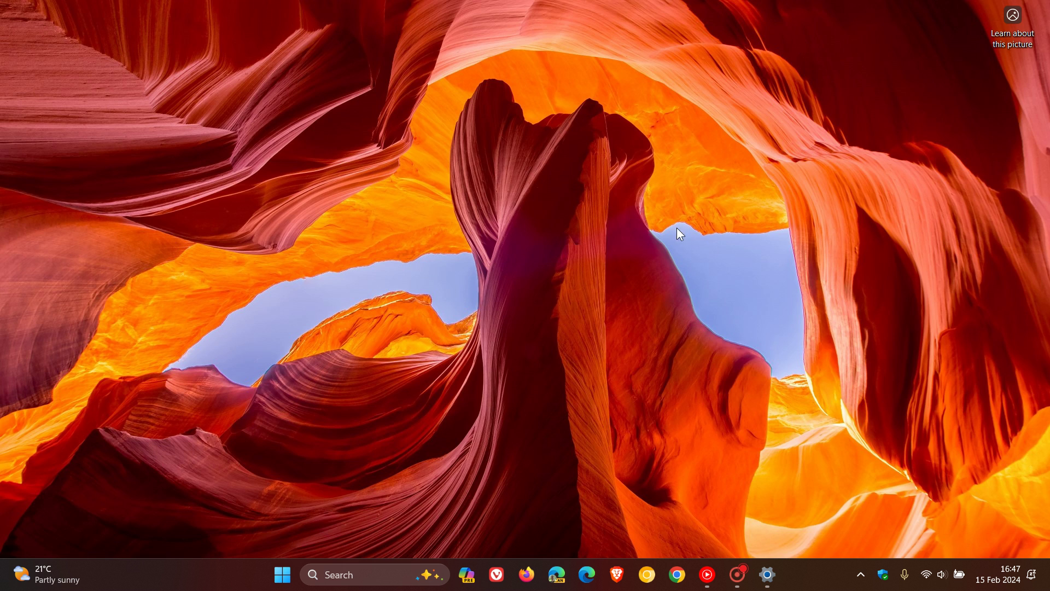